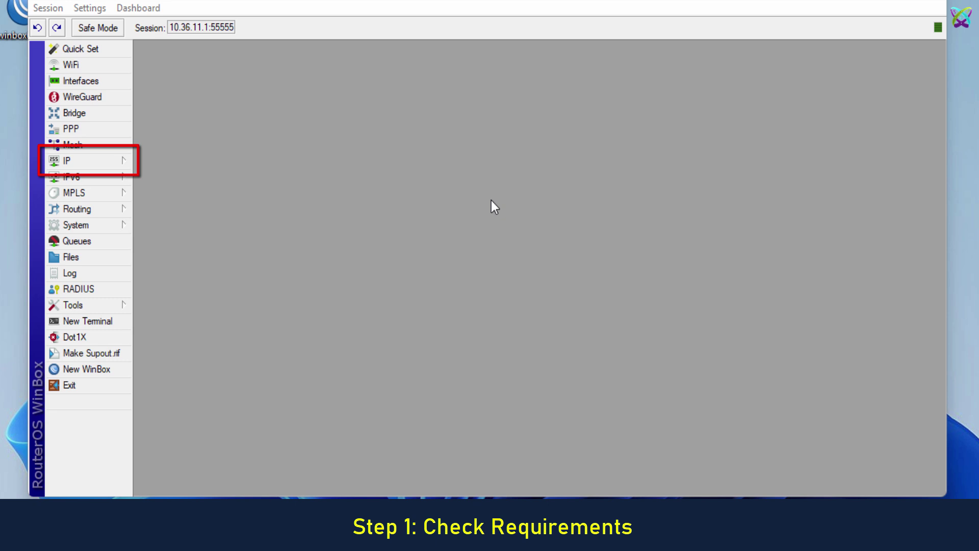
Show the IP address list with WAN 113.131.133.134 and LAN 10.36.11.1.
left_click(110, 162)
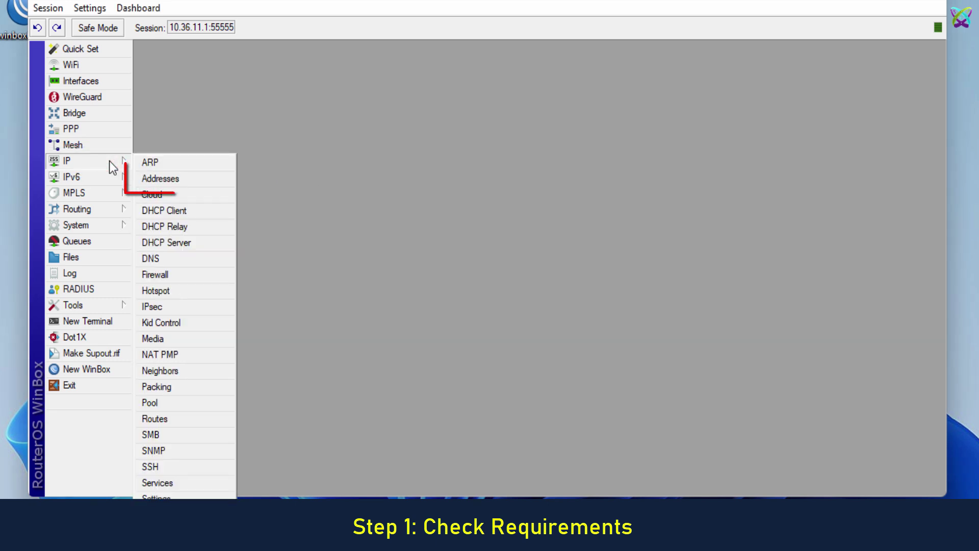
left_click(215, 179)
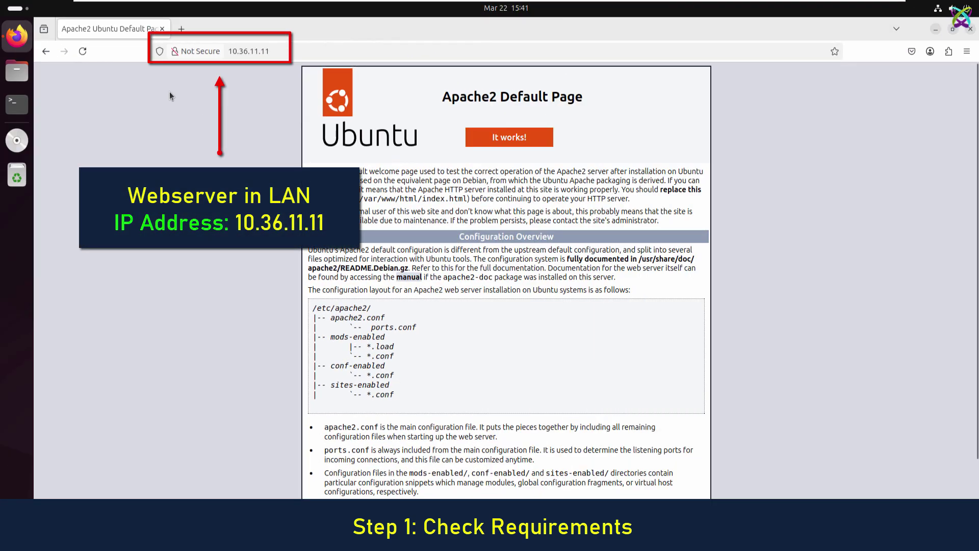
Reload the 10.36.11.11 page, then try 113.131.133.134 from the outside client, which fails to connect.
left_click(83, 51)
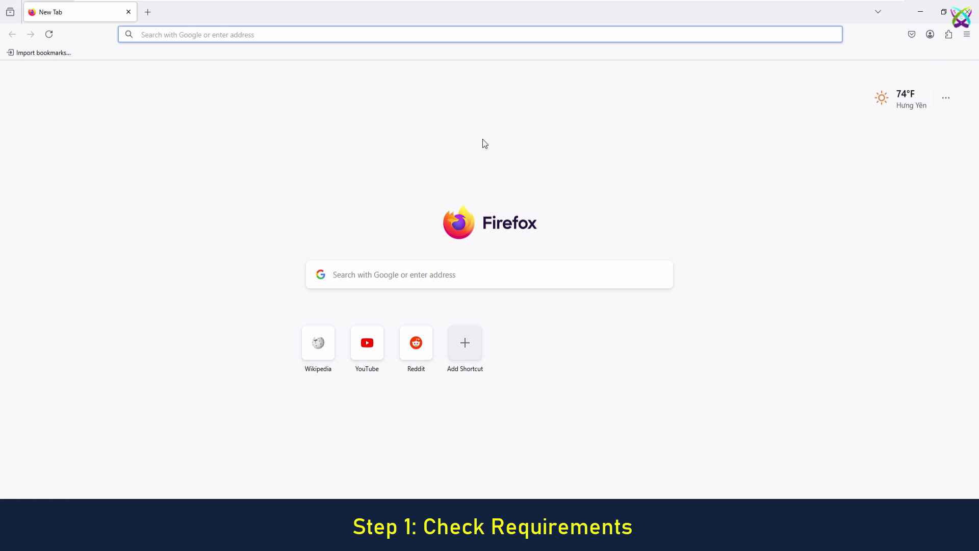
type("1")
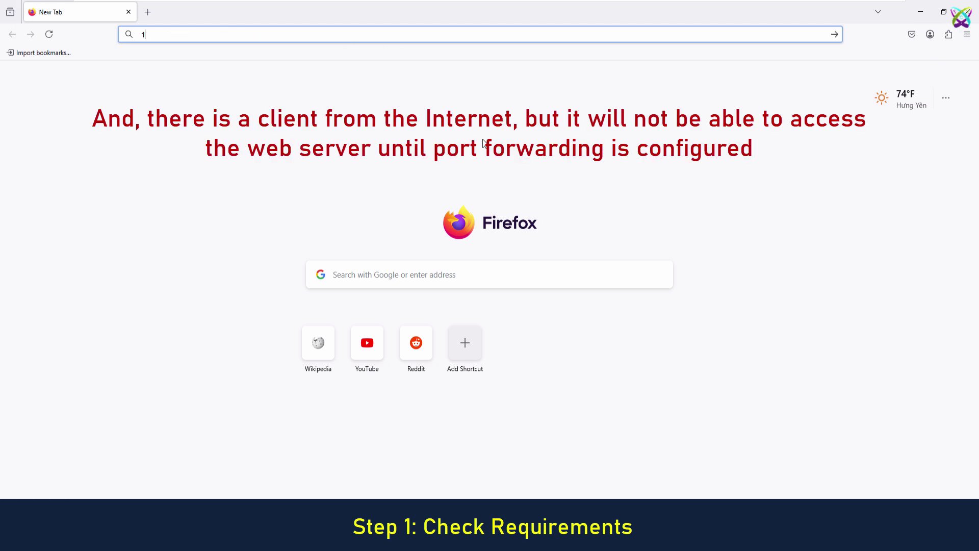
type("13.131.133")
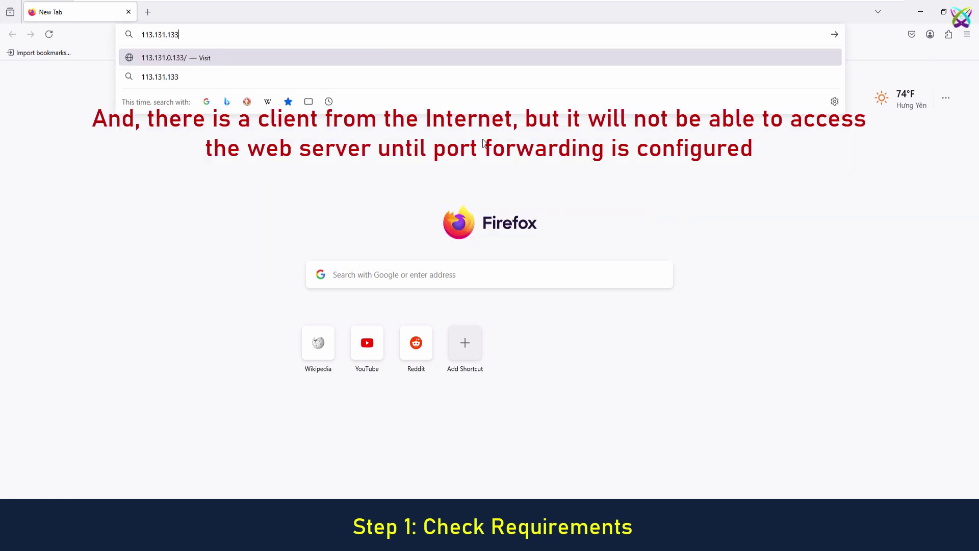
type(".134")
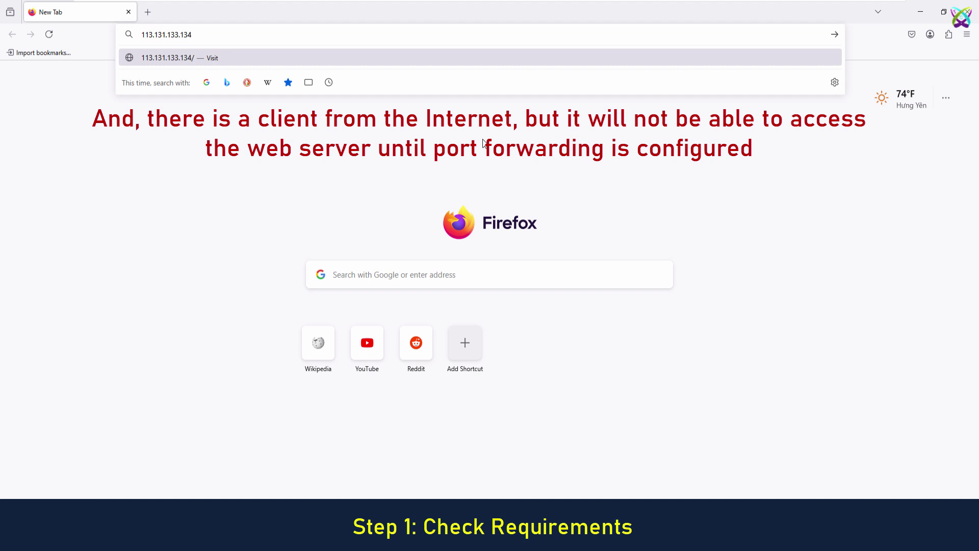
key("Return")
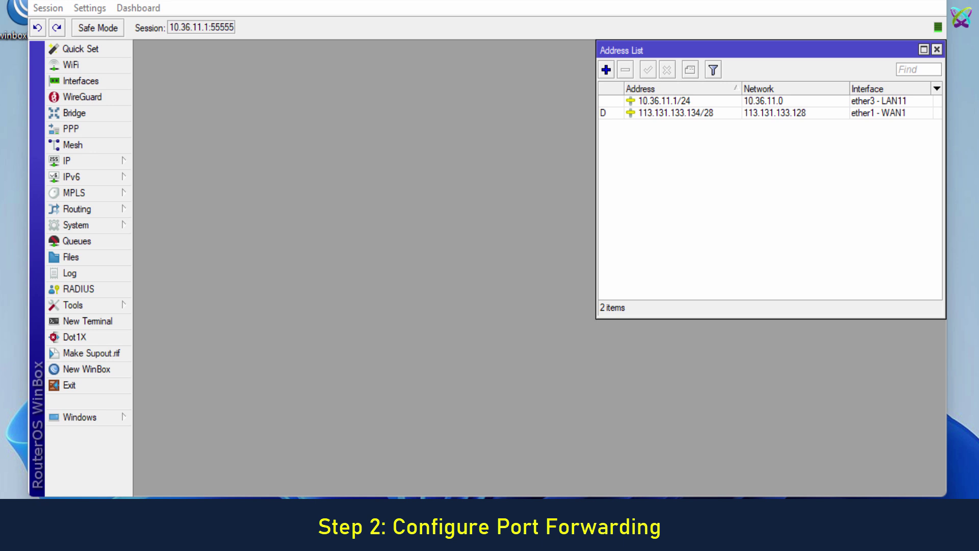
Open the firewall's NAT rules, showing the single srcnat masquerade rule on ether1 - WAN1.
left_click(109, 167)
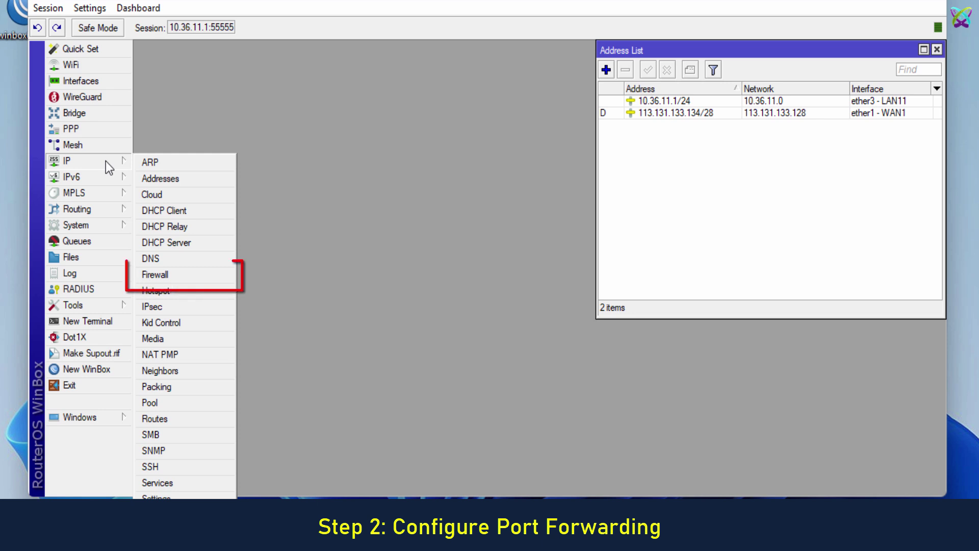
left_click(219, 274)
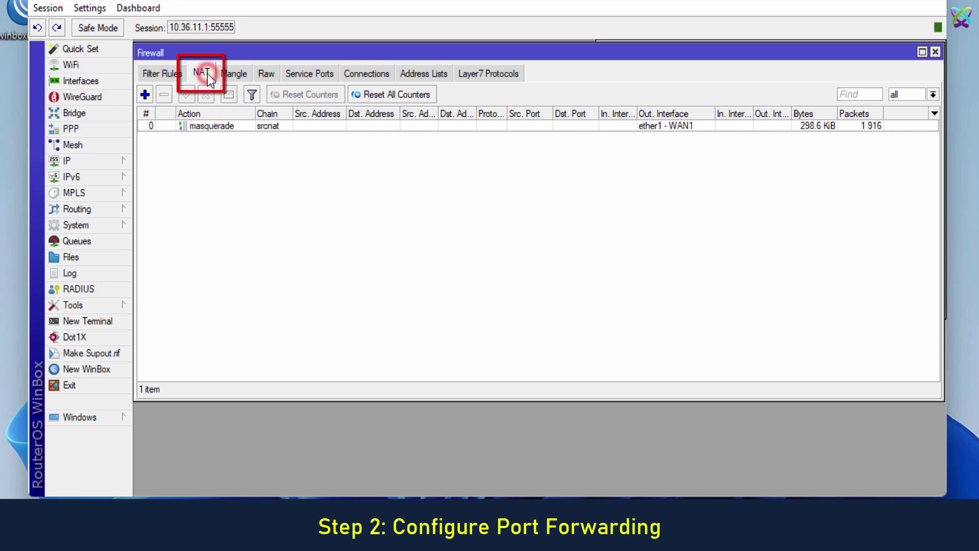
Add a NAT rule with chain dstnat, Dst. Address 113.131.133.134, protocol tcp, Dst. Port 80.
left_click(146, 95)
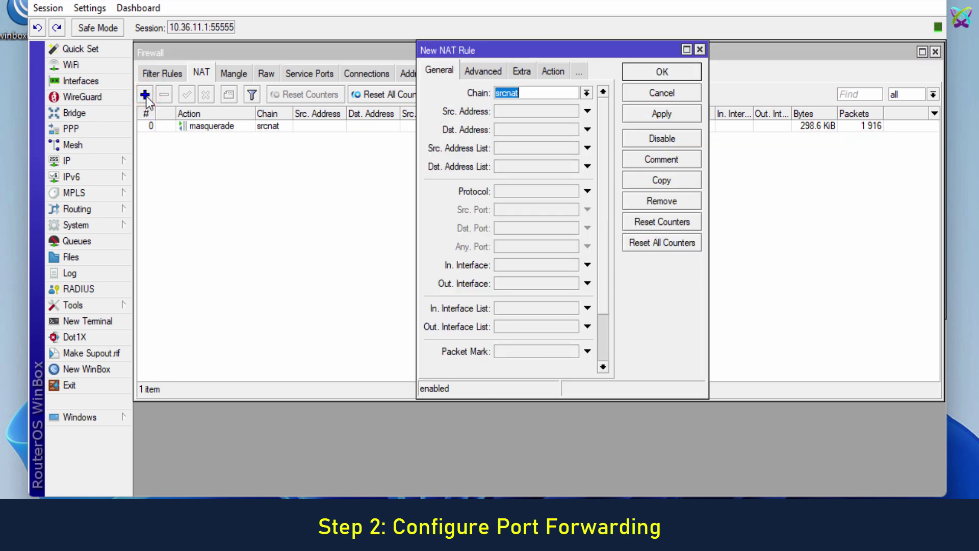
left_click(448, 76)
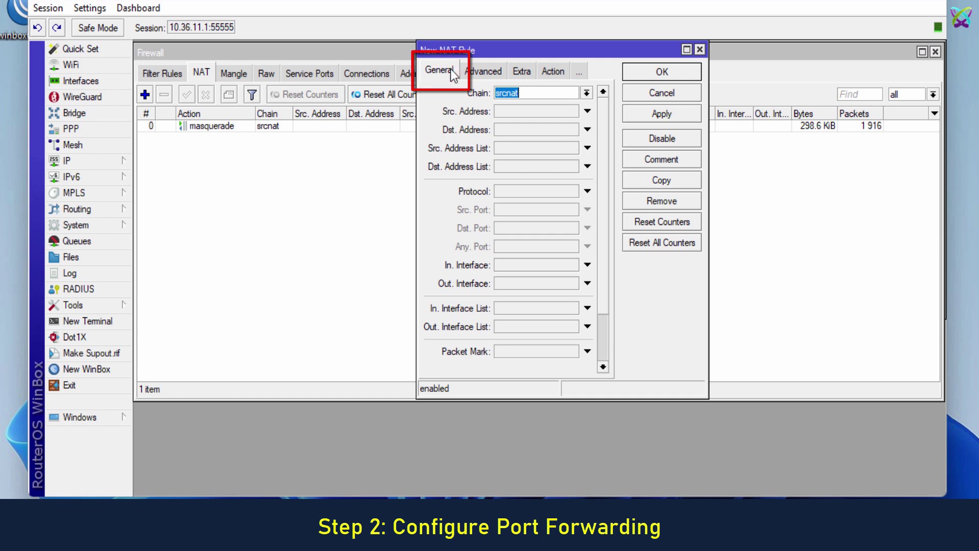
left_click(587, 93)
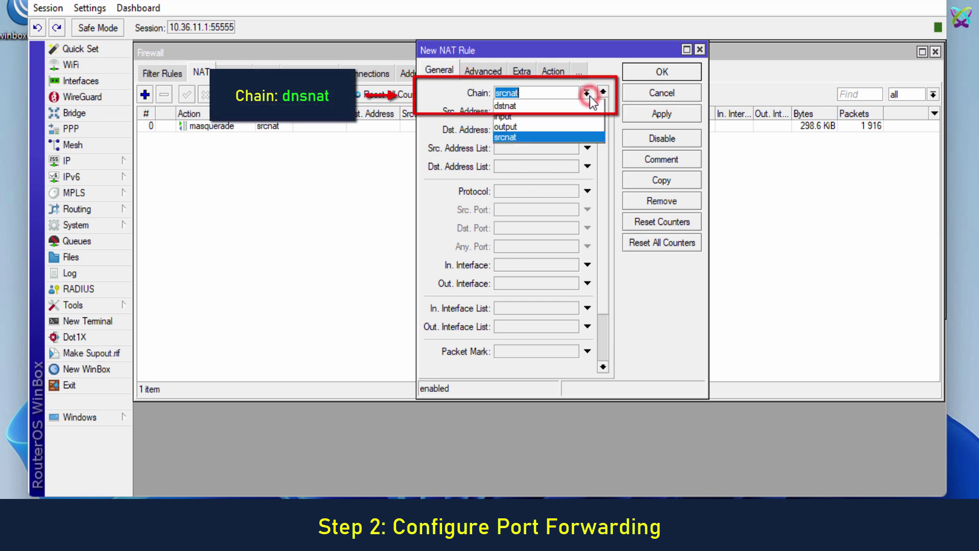
left_click(554, 106)
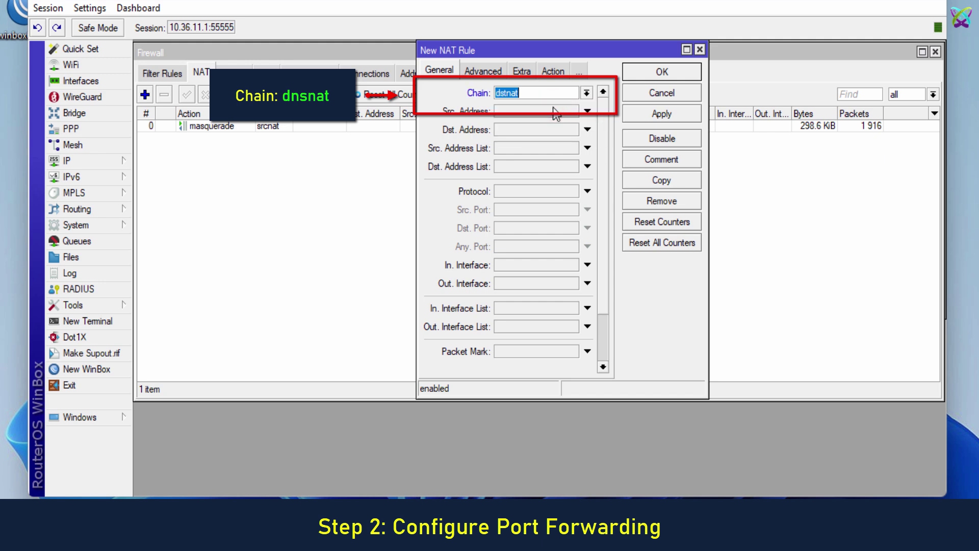
left_click(538, 130)
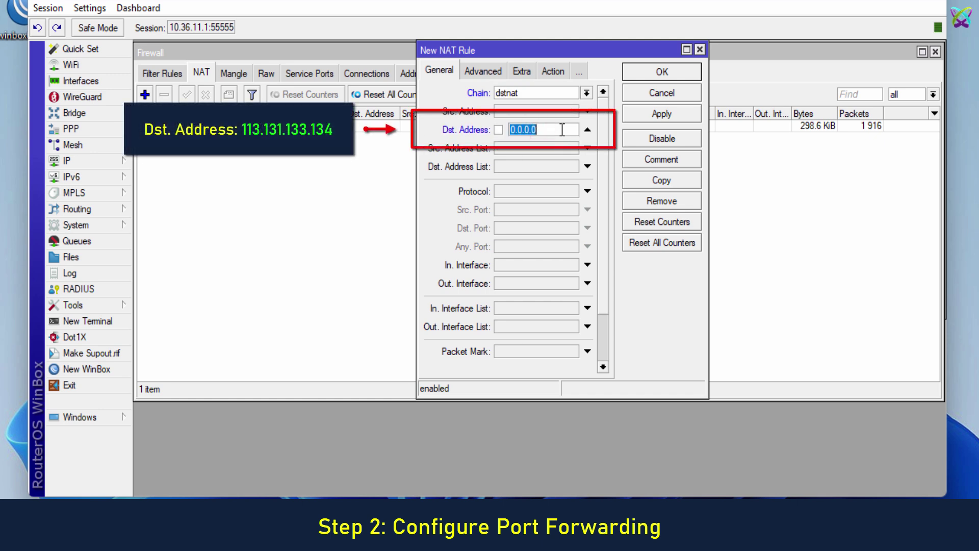
type("113.131.133.134")
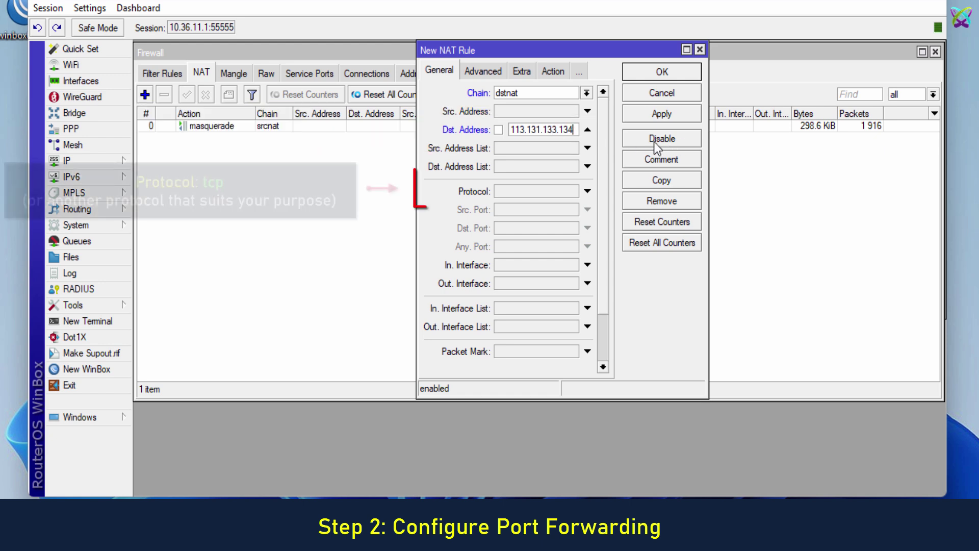
left_click(553, 191)
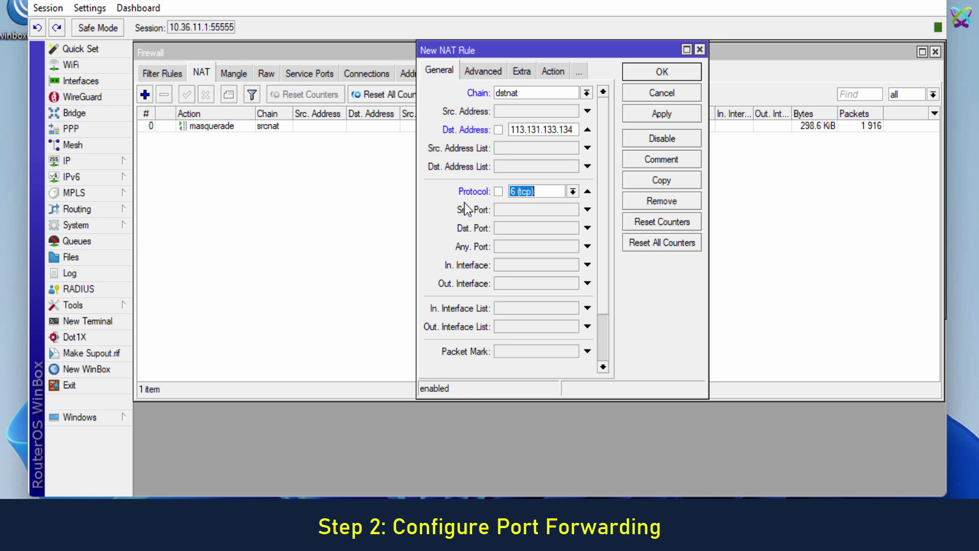
left_click(559, 230)
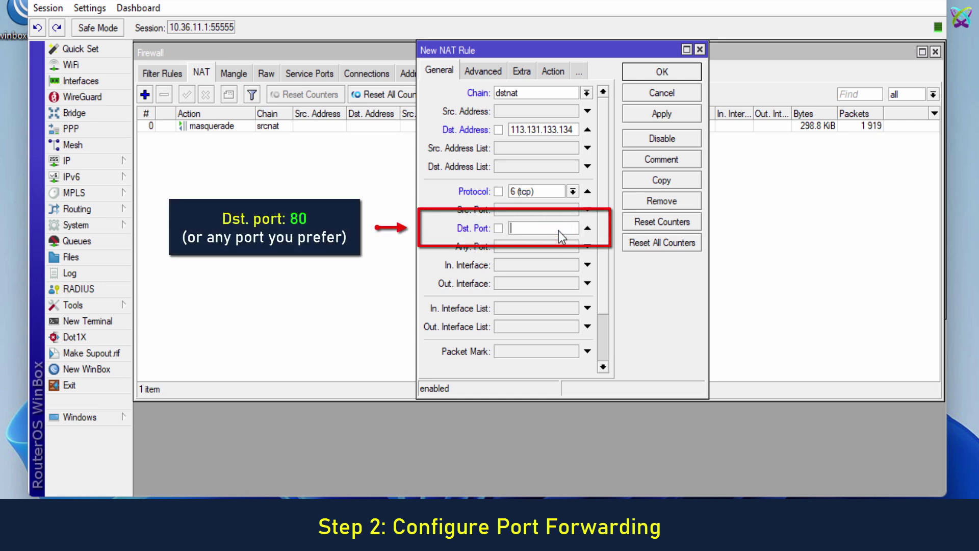
type("80")
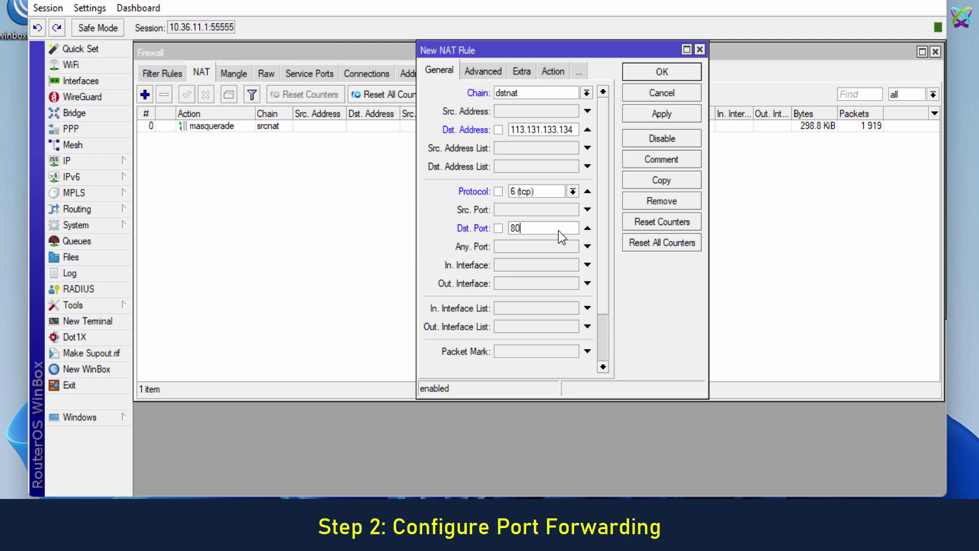
Set the rule's action to dst-nat forwarding to 10.36.11.11 port 80.
left_click(555, 77)
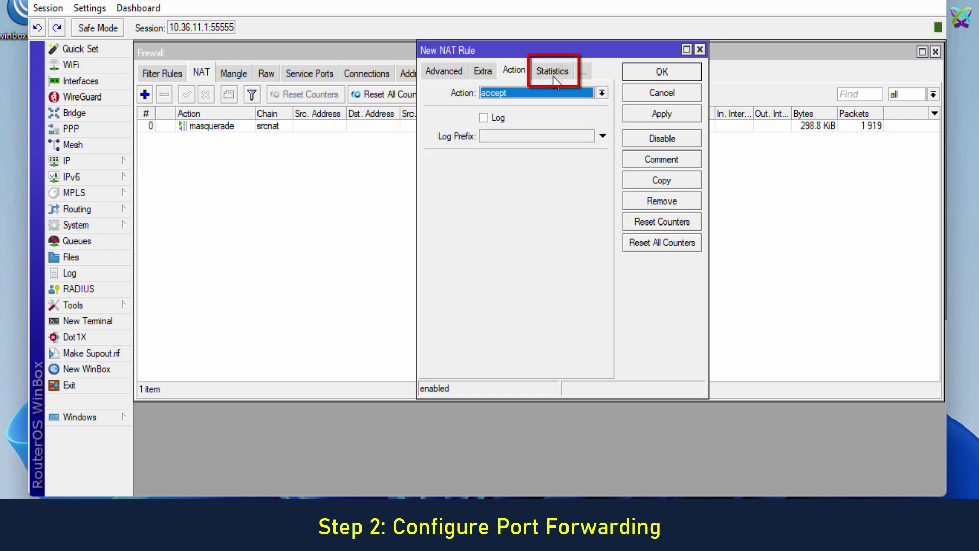
left_click(602, 93)
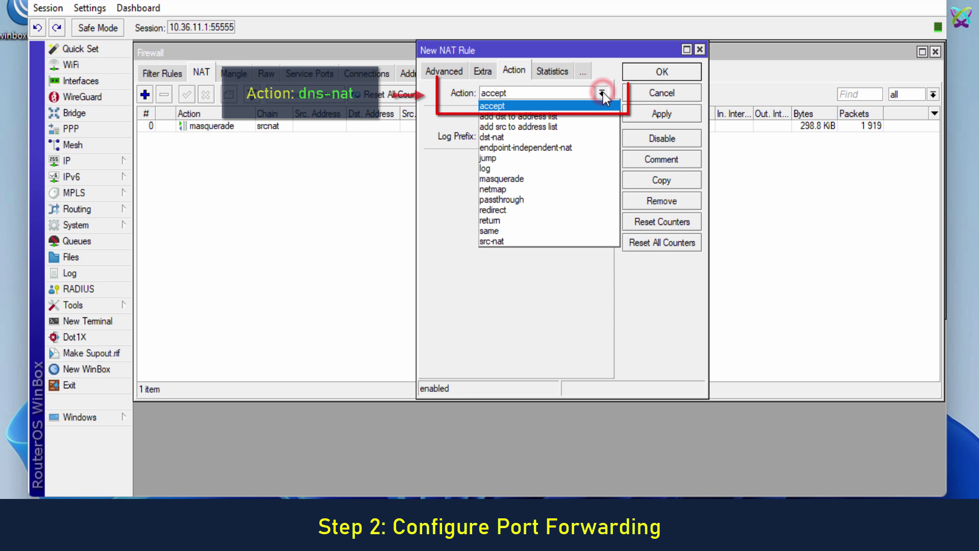
left_click(524, 136)
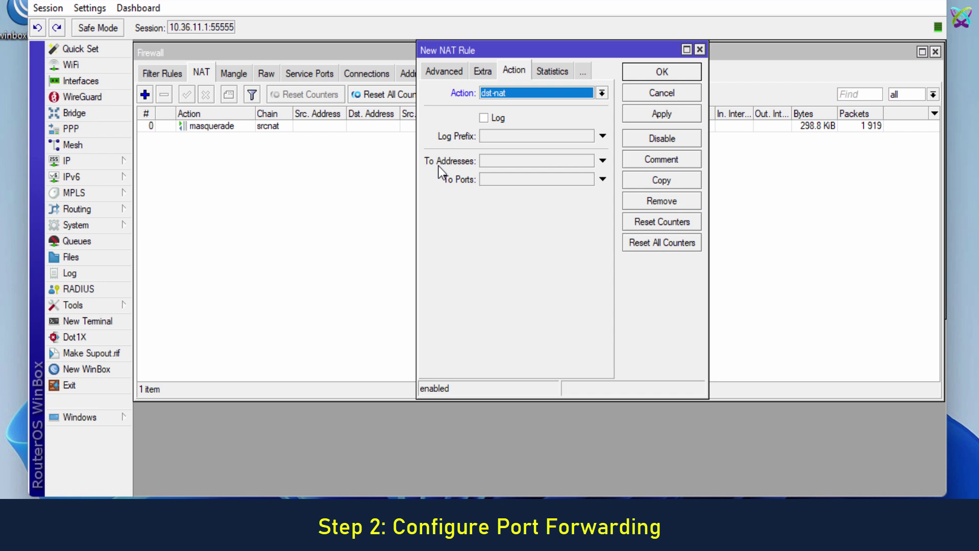
left_click(568, 161)
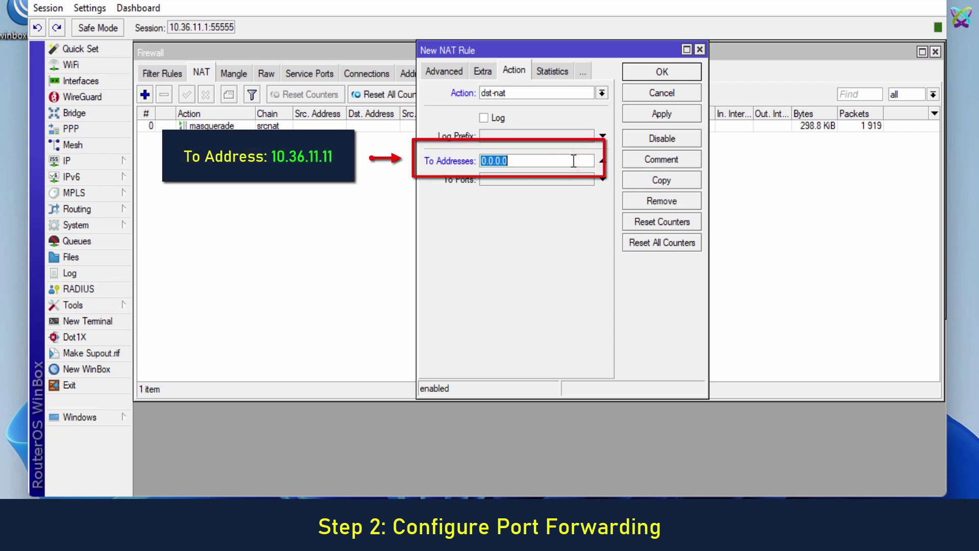
type("10.36.11.11")
left_click(513, 179)
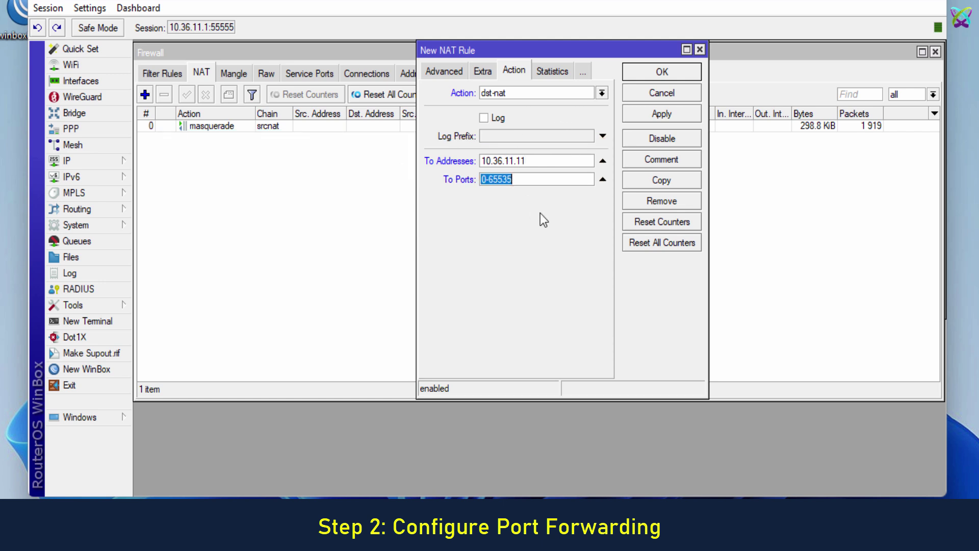
type("80")
Save the dst-nat rule and widen its Dst. Address column to show the full IP.
left_click(679, 115)
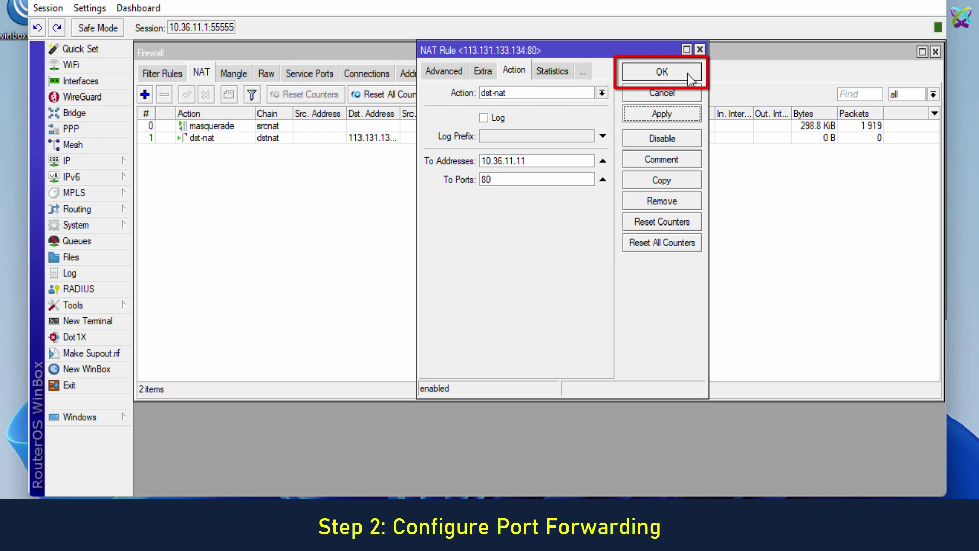
left_click(662, 72)
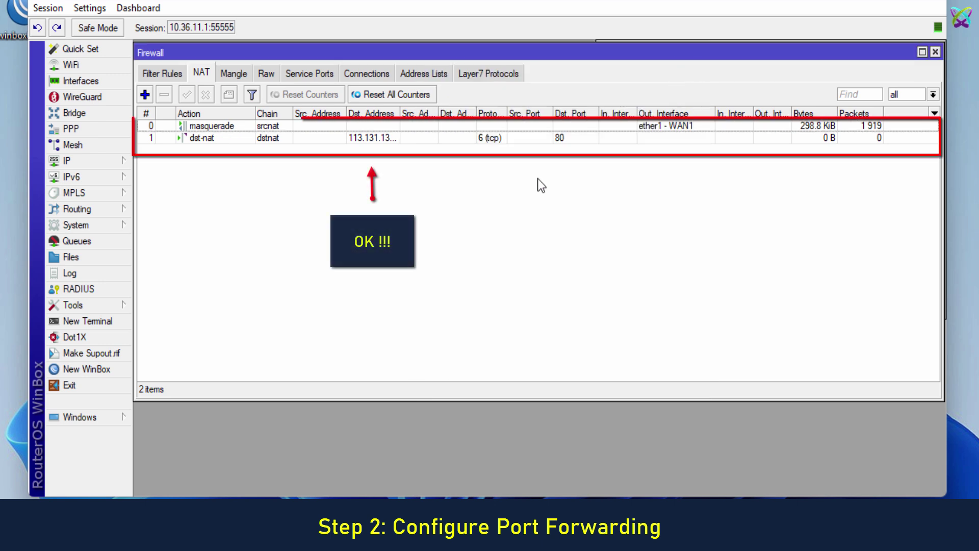
left_click(396, 139)
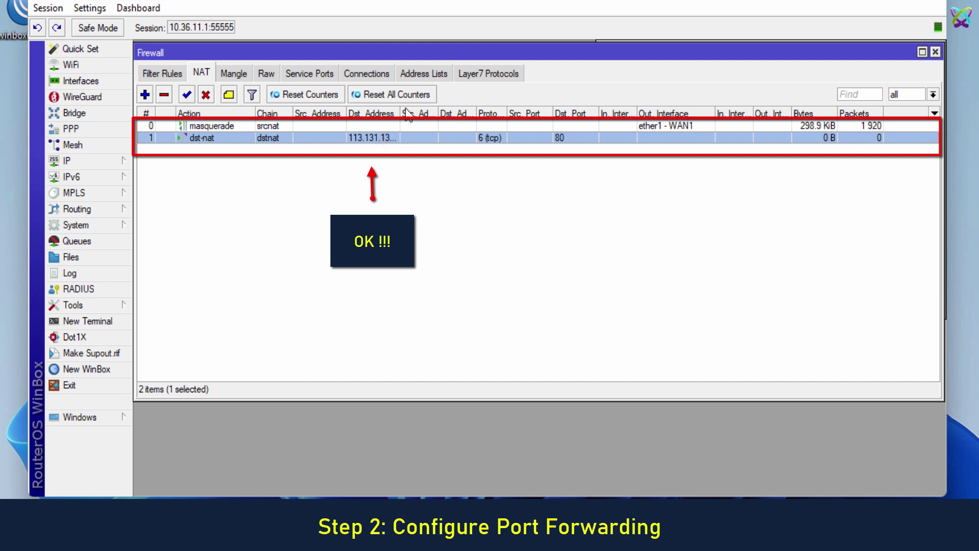
left_click_drag(400, 113, 436, 113)
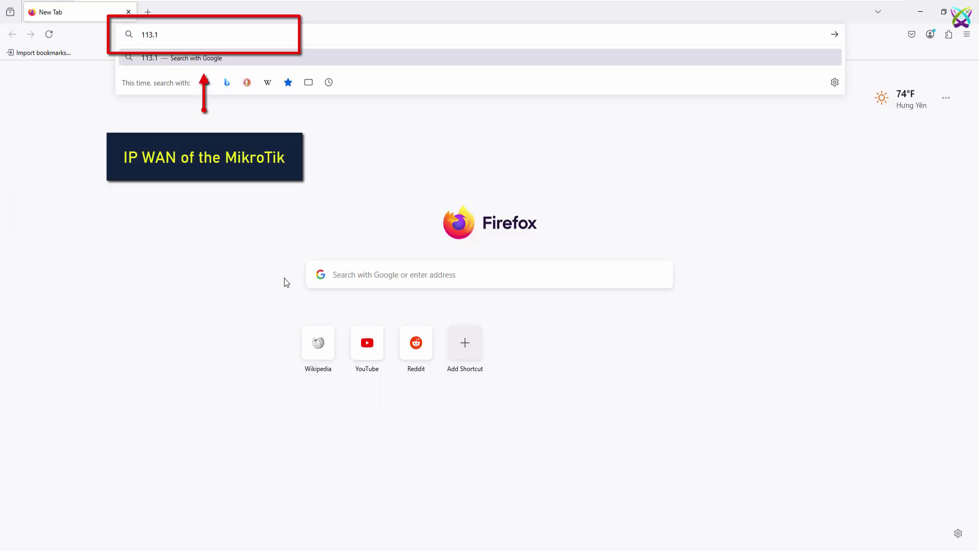
Load 113.131.133.134 from the outside client, reaching the Apache2 Ubuntu Default Page.
type("31.133.134")
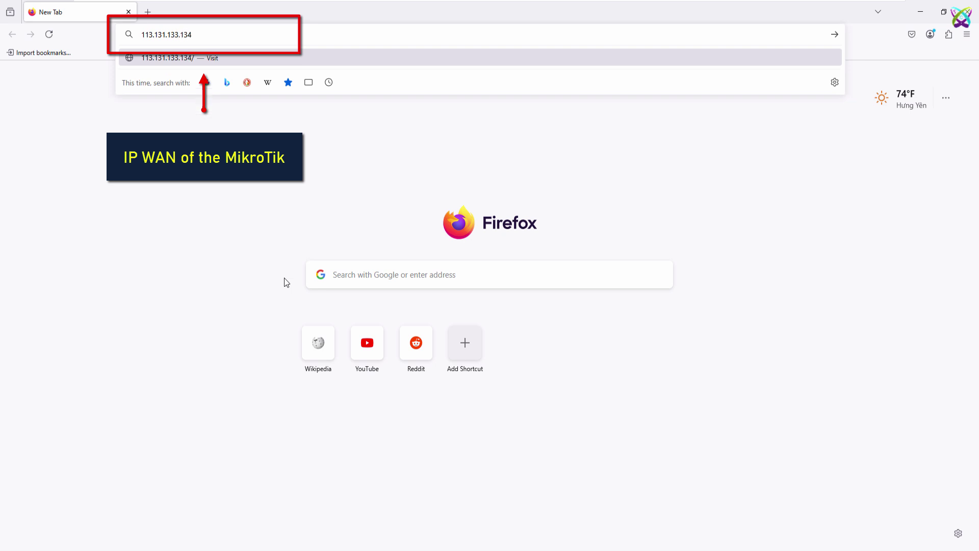
key("Return")
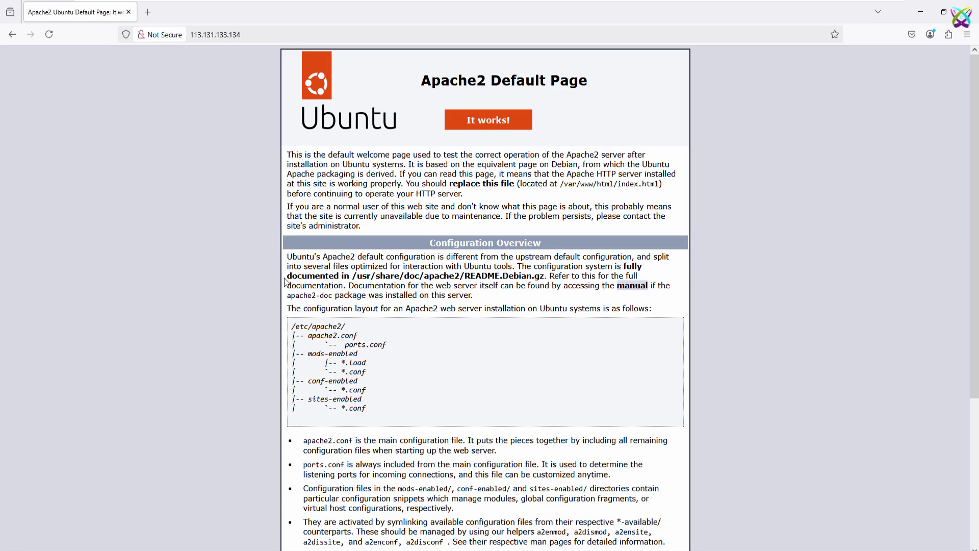